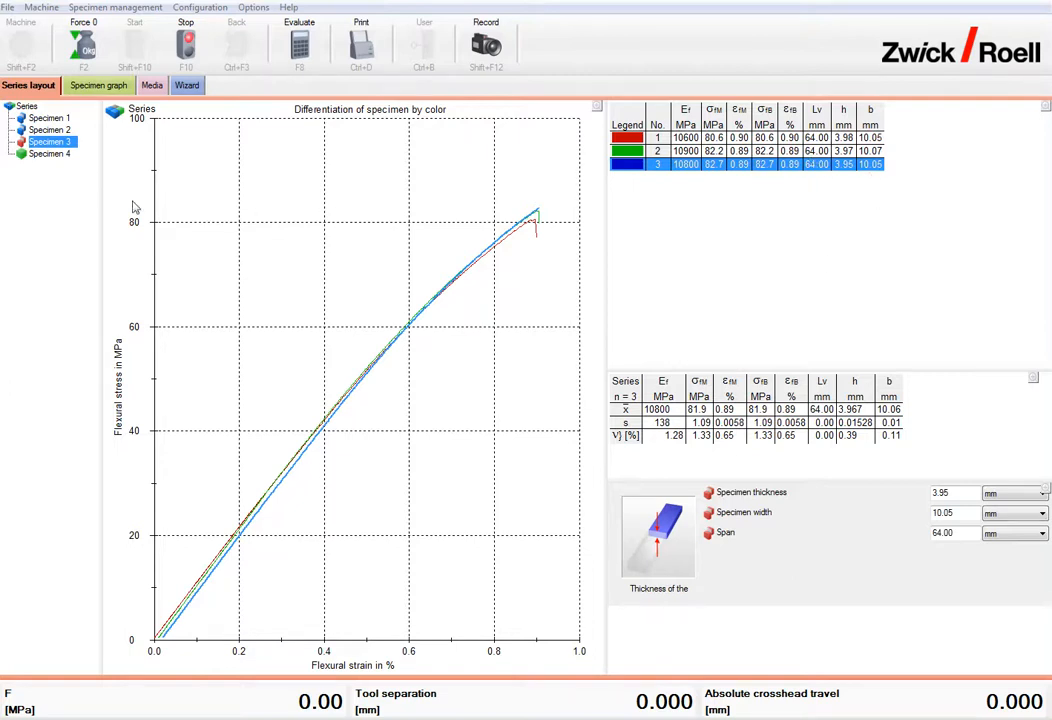
View the individual specimen graphs for Specimen 1, Specimen 2 and Specimen 3, ending on Specimen 3
{"action": "left_click", "coordinate": [99, 85]}
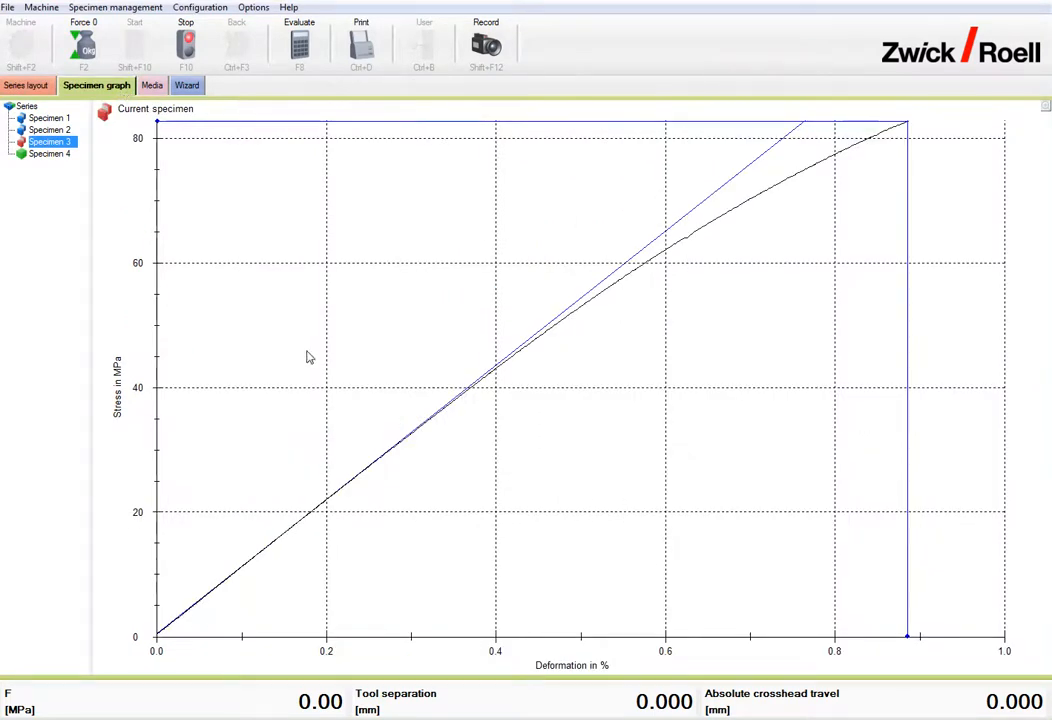
{"action": "left_click", "coordinate": [57, 121]}
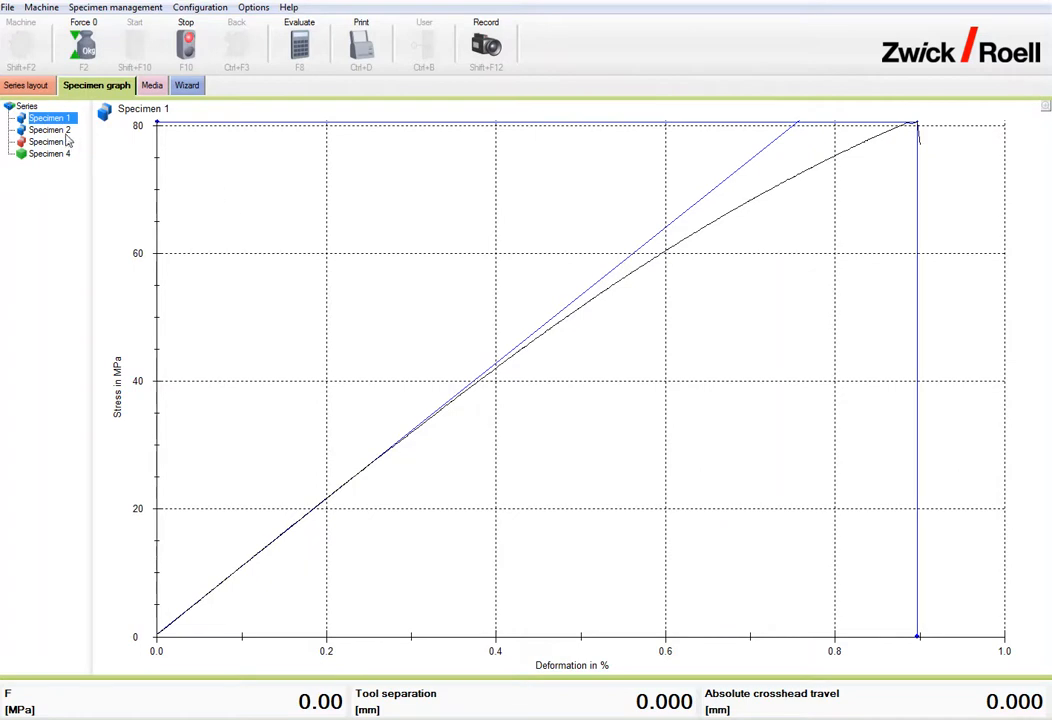
{"action": "left_click", "coordinate": [52, 130]}
{"action": "left_click", "coordinate": [52, 142]}
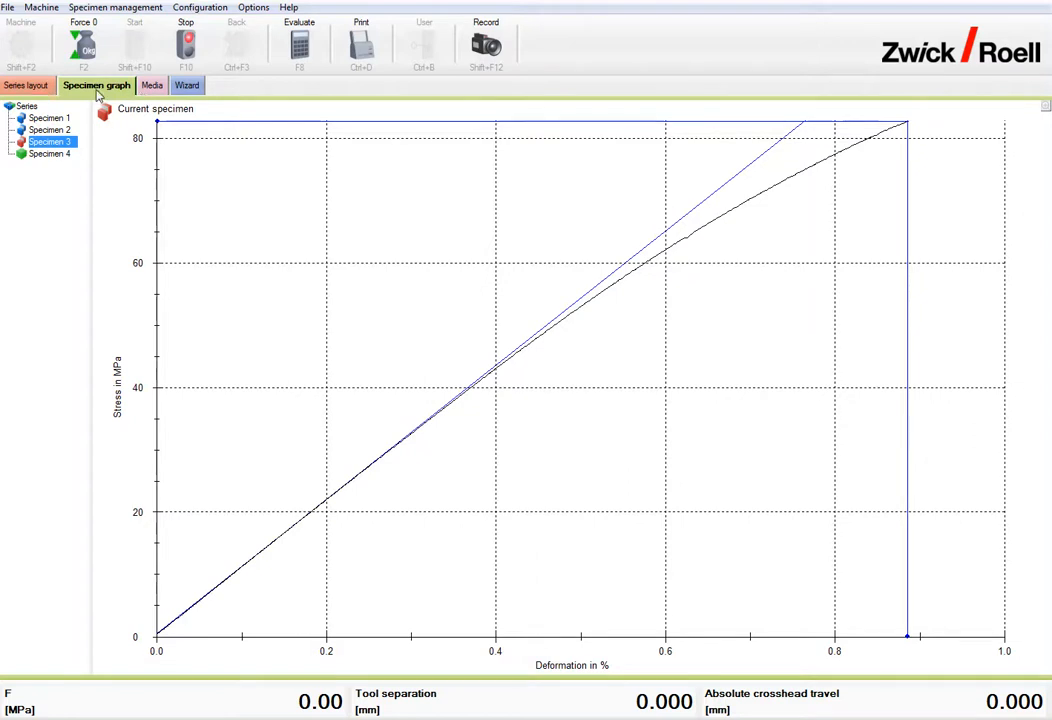
Create a new export interface of the type Measuring graphs (ASCII)
{"action": "left_click", "coordinate": [7, 8]}
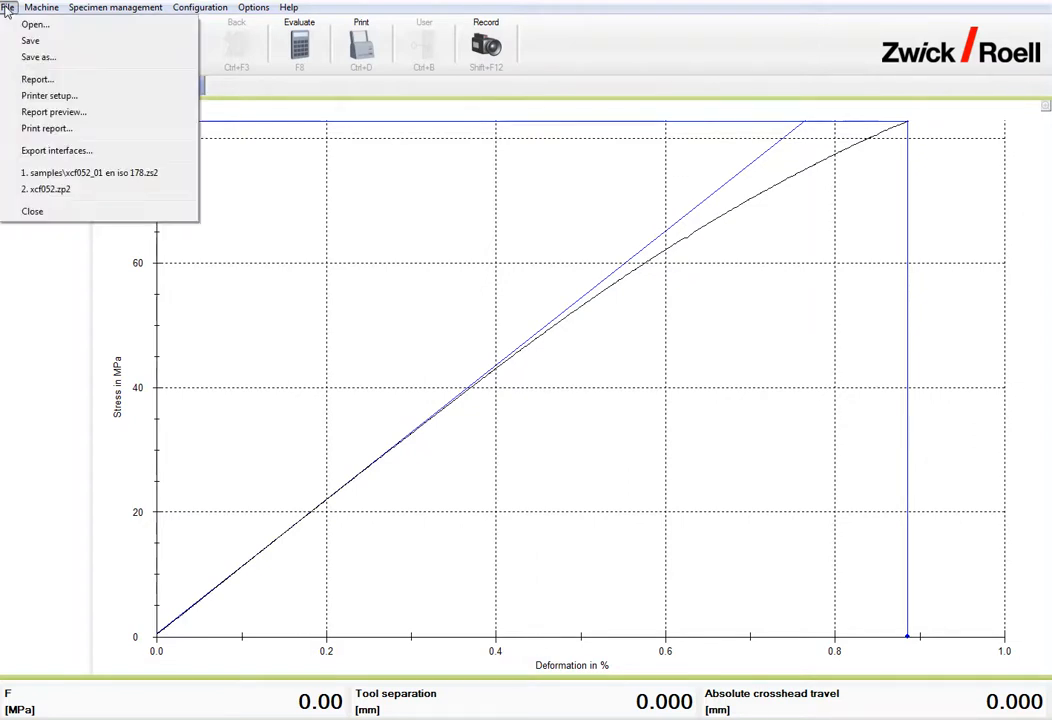
{"action": "left_click", "coordinate": [29, 151]}
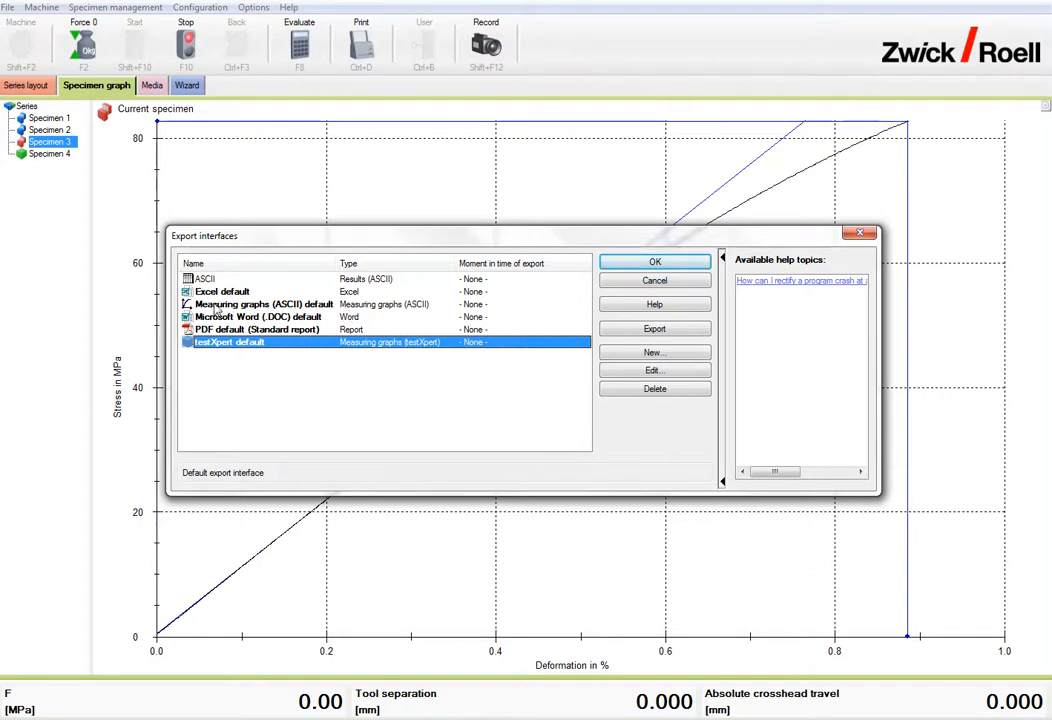
{"action": "left_click", "coordinate": [288, 308]}
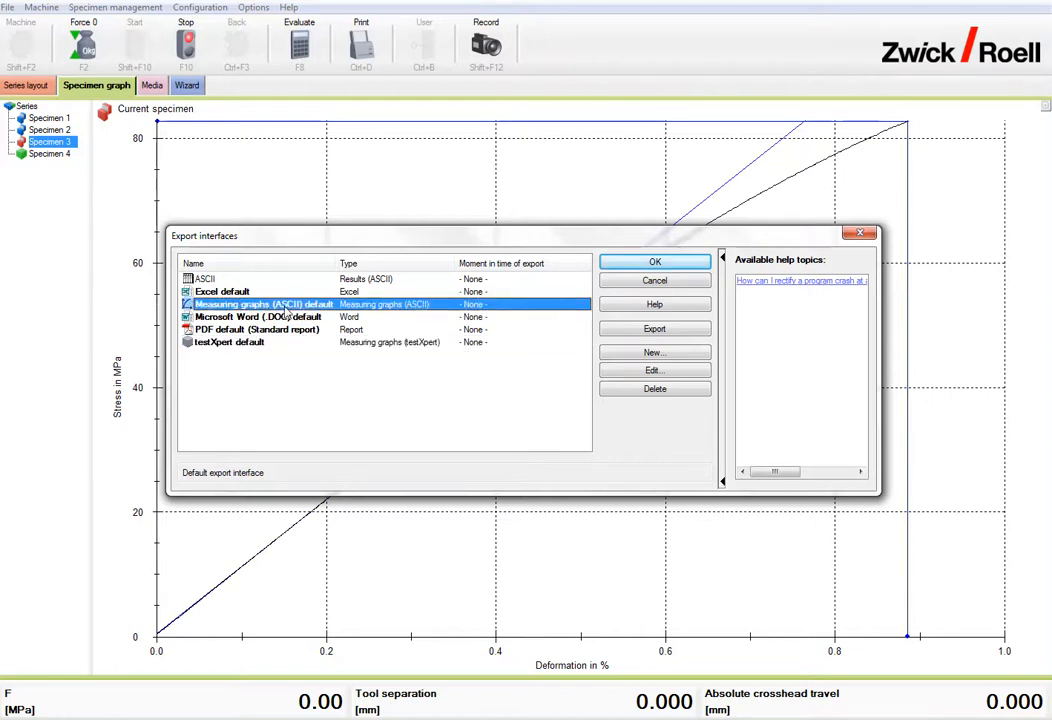
{"action": "left_click", "coordinate": [651, 355]}
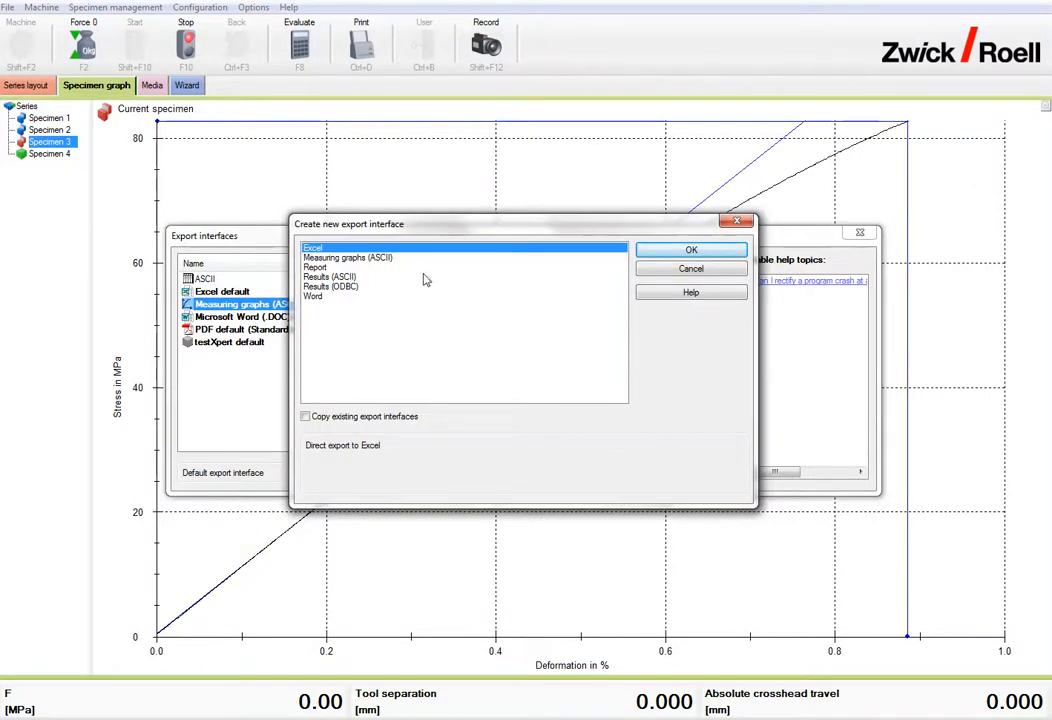
{"action": "left_click", "coordinate": [359, 259]}
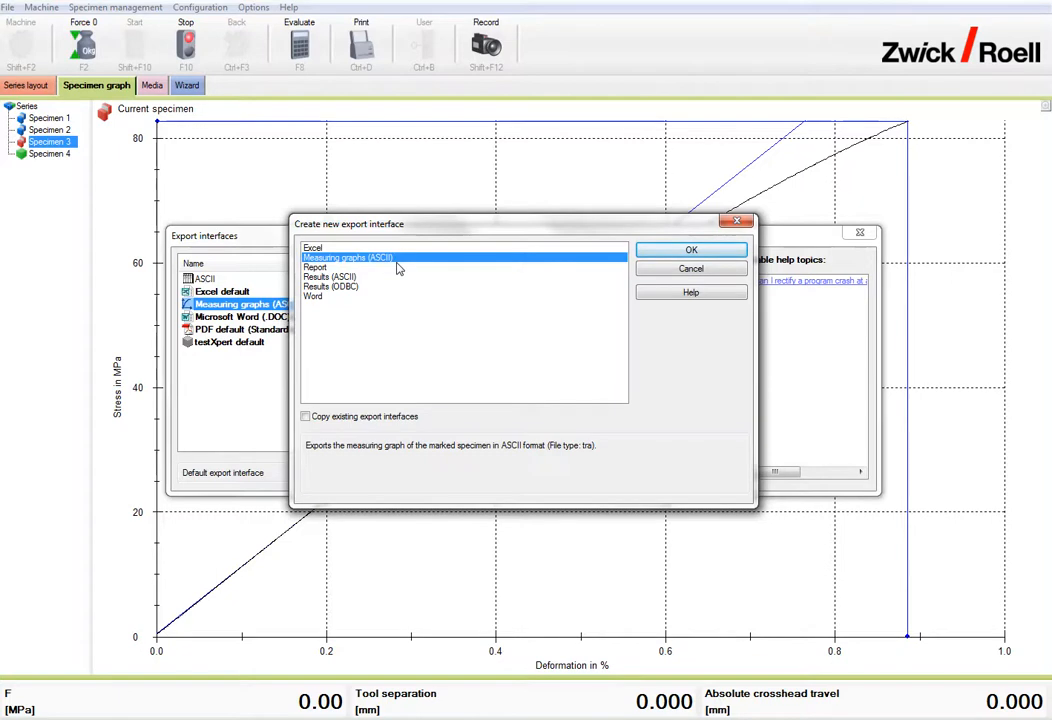
{"action": "left_click", "coordinate": [659, 258]}
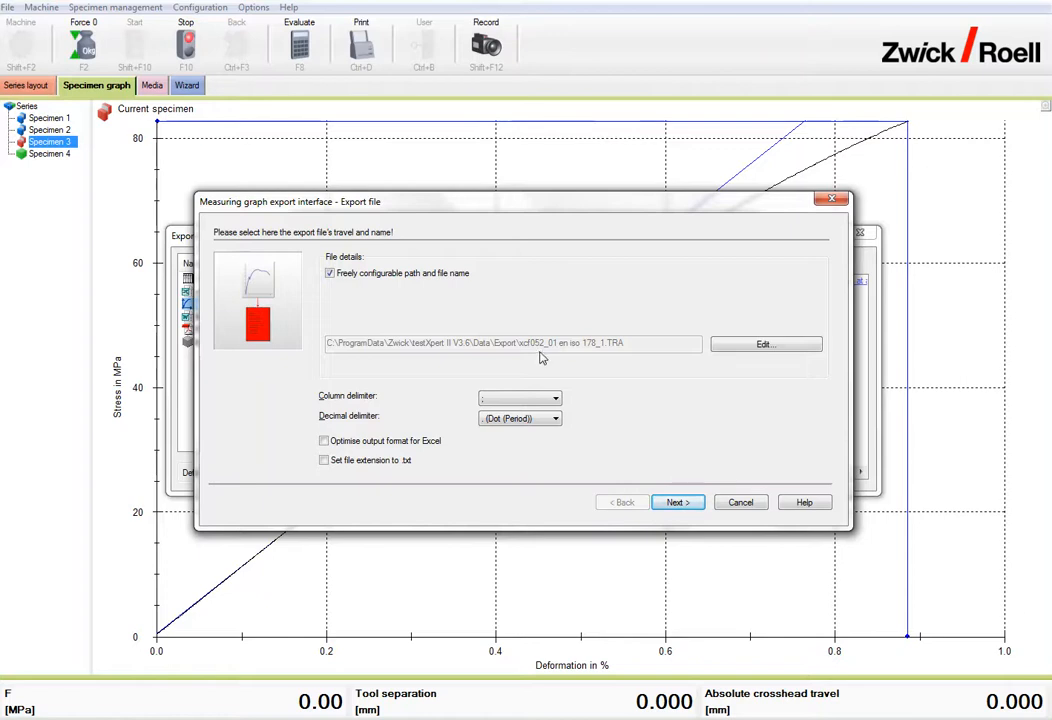
Keep the freely configurable path and file name for the export file, and accept Pre-load and Test speed as exported parameters
{"action": "left_click", "coordinate": [331, 273]}
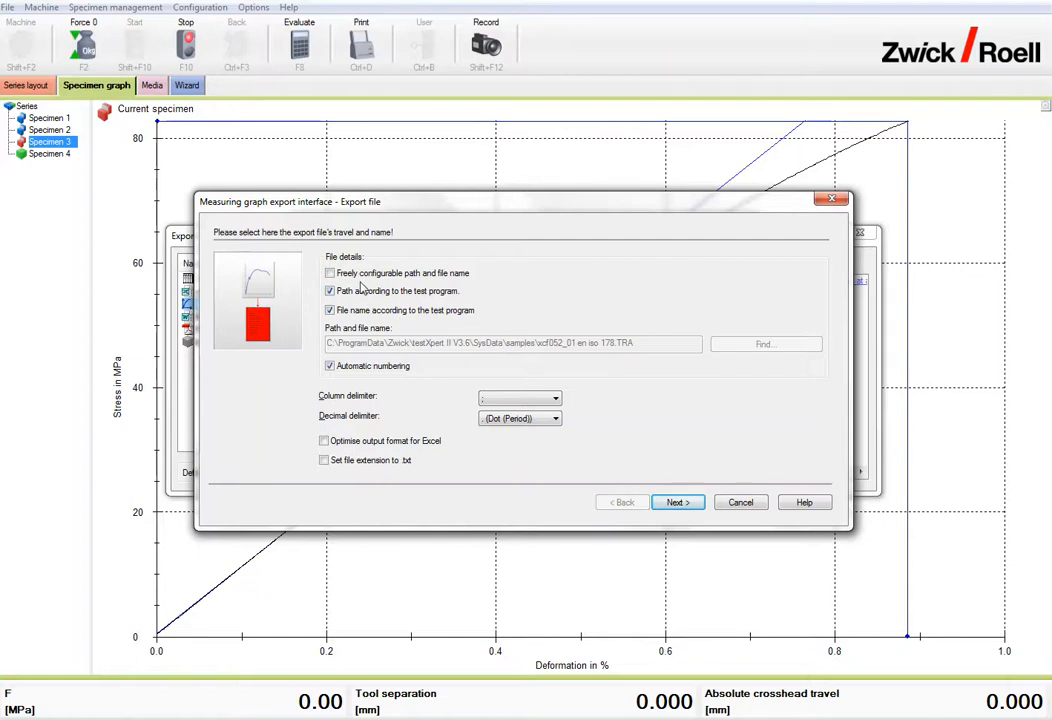
{"action": "left_click", "coordinate": [357, 279]}
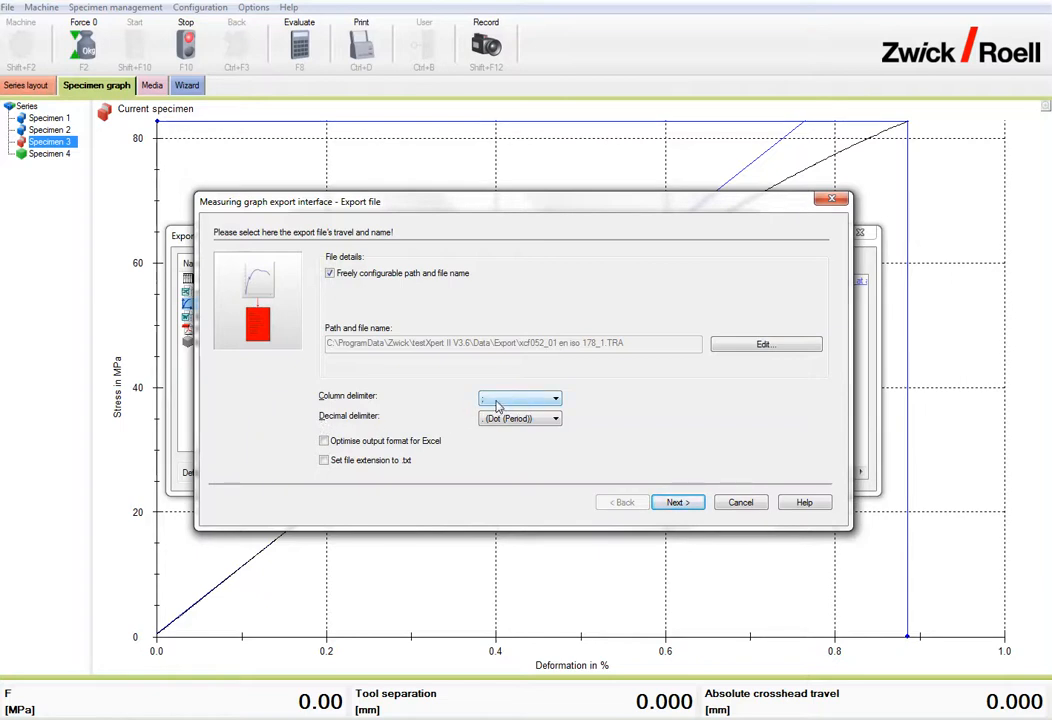
{"action": "left_click", "coordinate": [676, 502]}
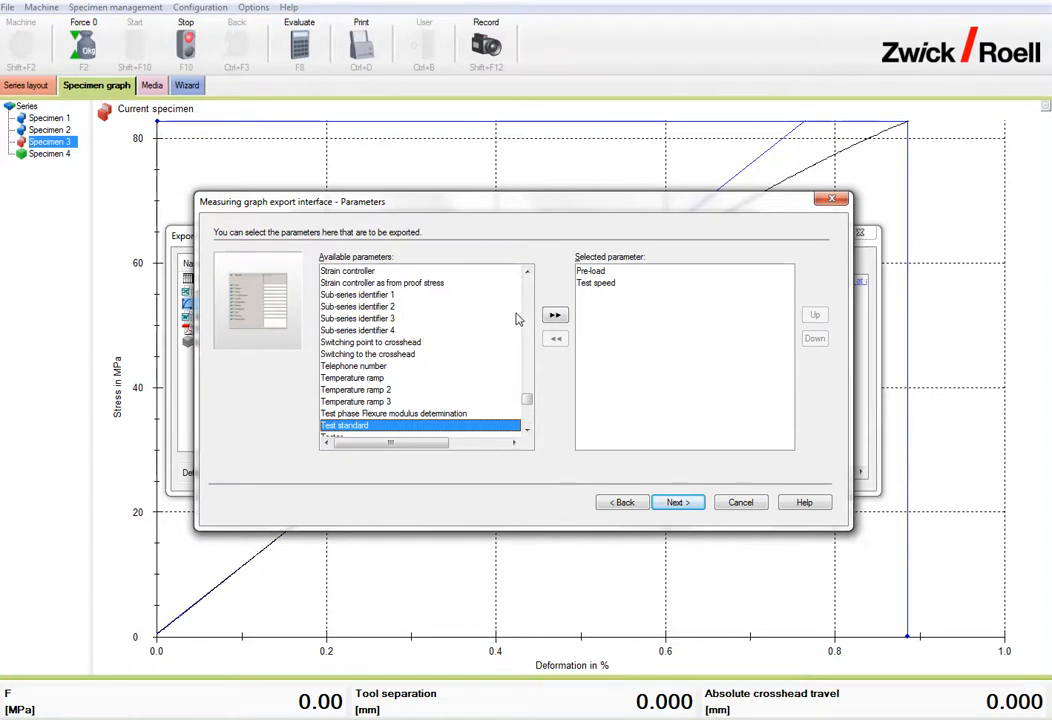
{"action": "left_click", "coordinate": [681, 504]}
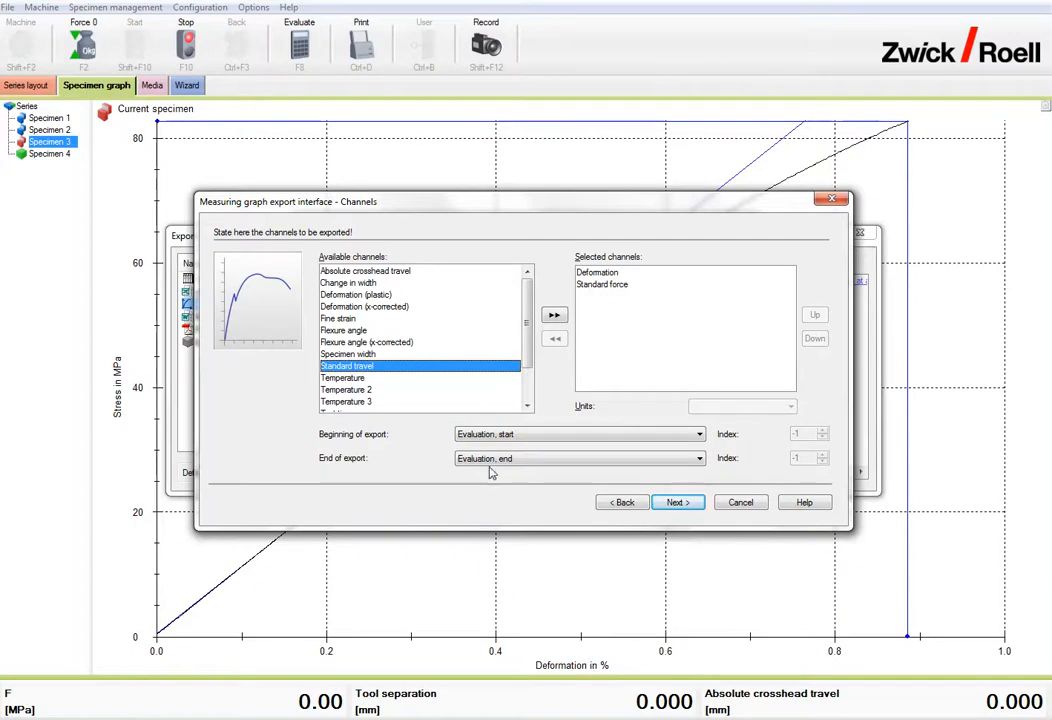
Add the Time channel to the exported channels alongside Deformation and Standard force, and accept the channel selection
{"action": "left_click", "coordinate": [612, 275]}
{"action": "left_click", "coordinate": [614, 285]}
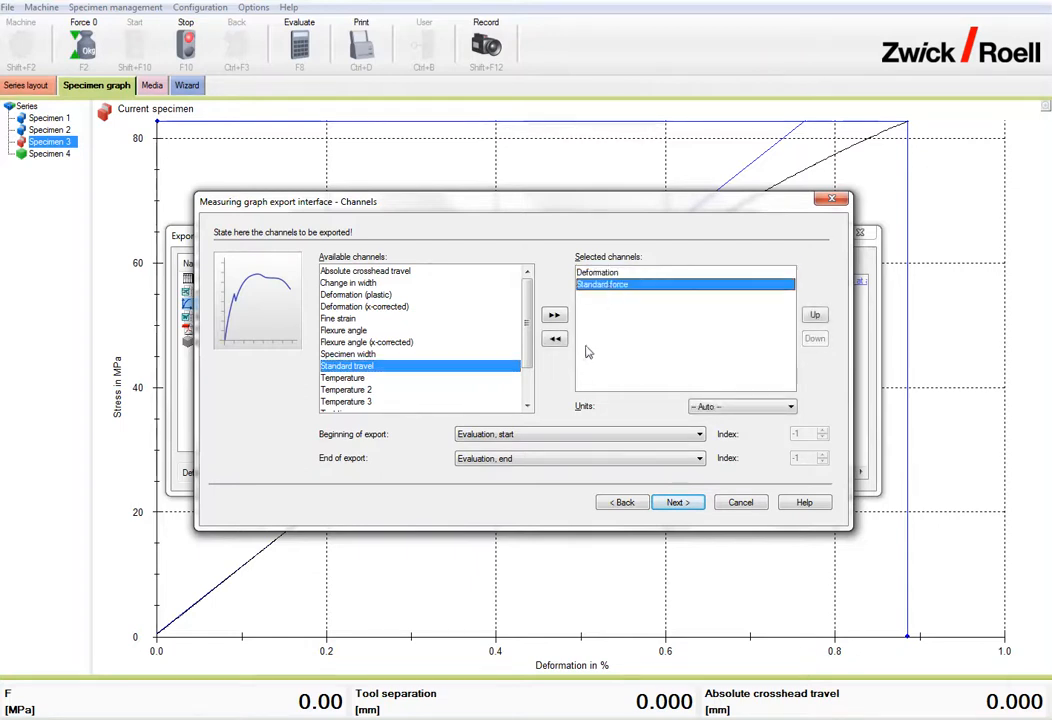
{"action": "left_click", "coordinate": [354, 343]}
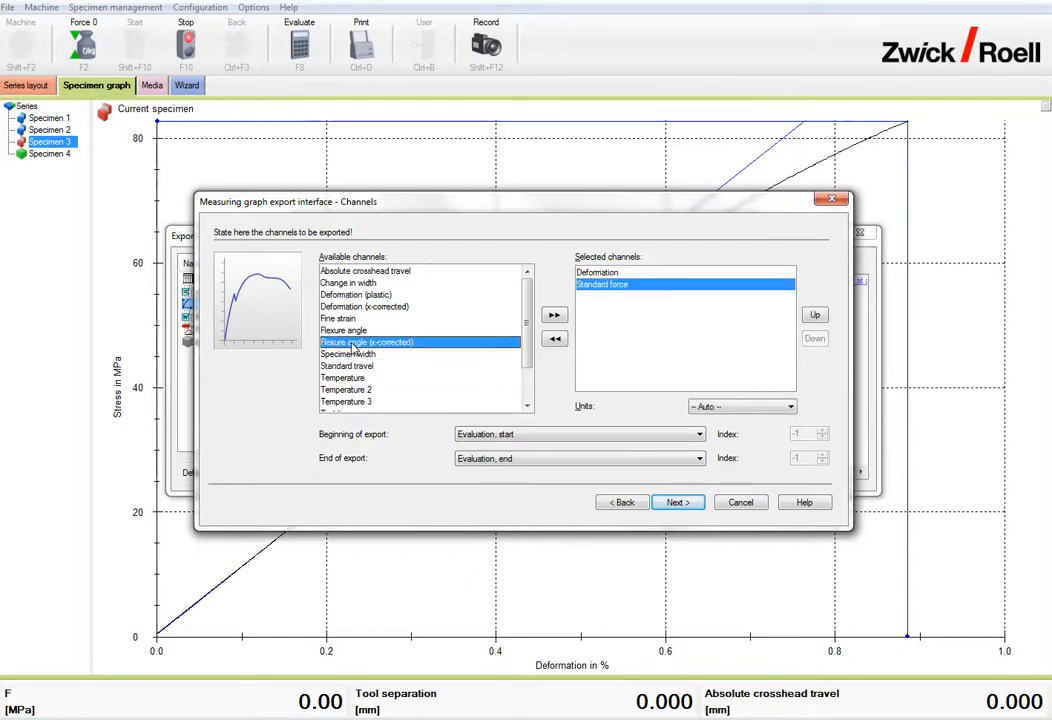
{"action": "key", "text": "Down"}
{"action": "key", "text": "Down"}
{"action": "key", "text": "Down"}
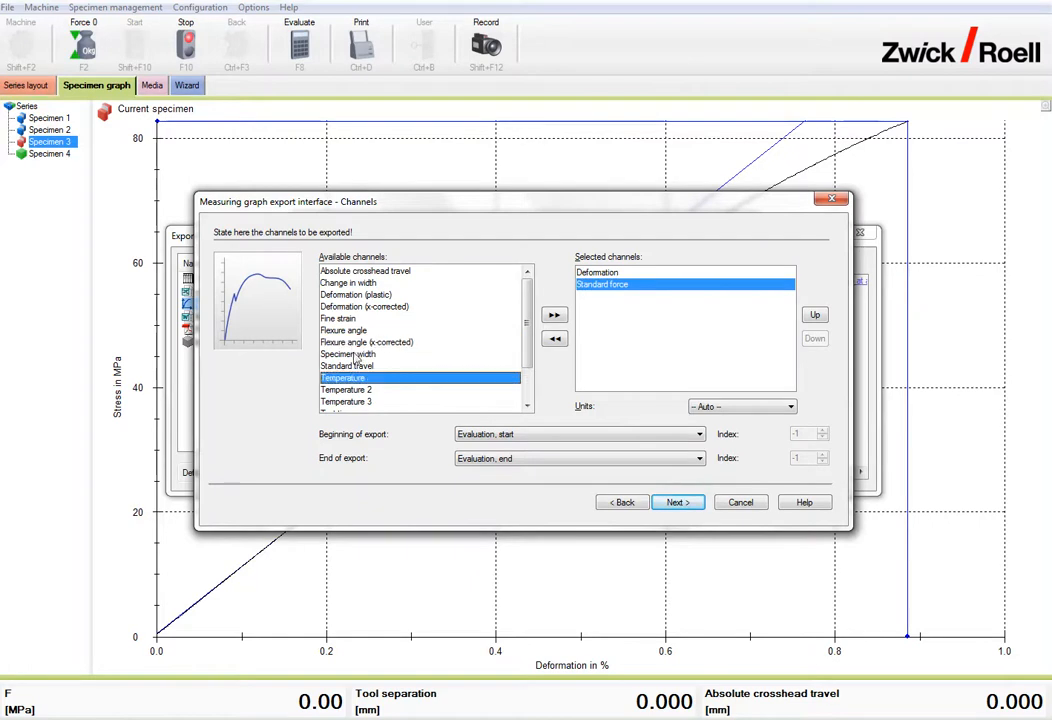
{"action": "left_click", "coordinate": [527, 406]}
{"action": "left_click", "coordinate": [527, 406]}
{"action": "left_click", "coordinate": [527, 406]}
{"action": "left_click", "coordinate": [342, 379]}
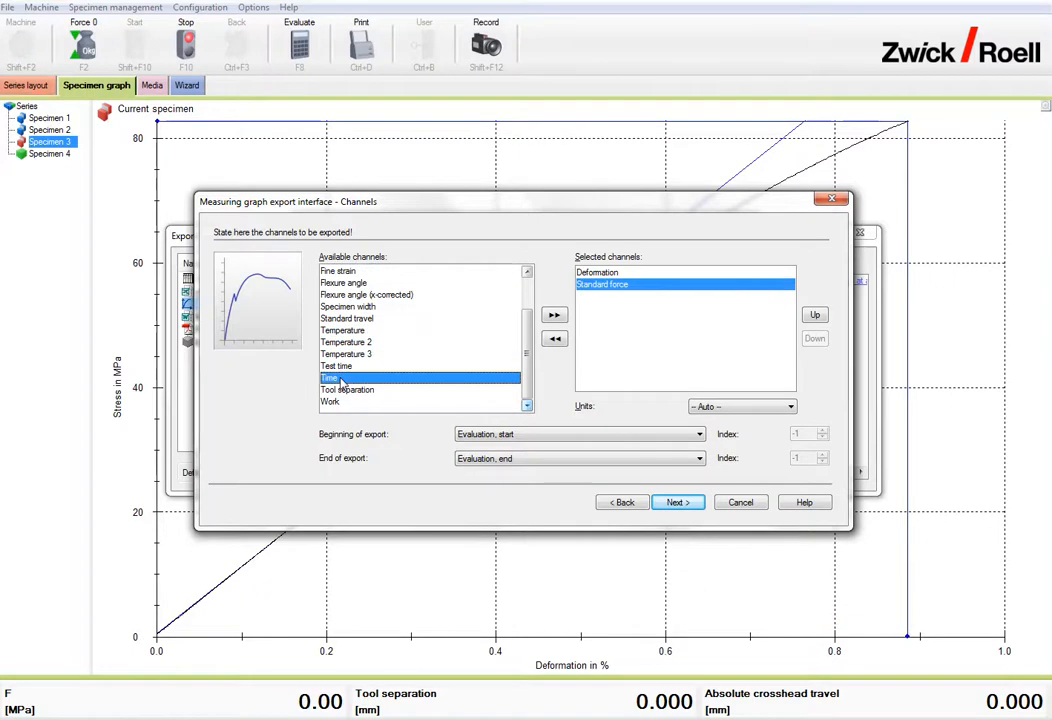
{"action": "left_click", "coordinate": [555, 316]}
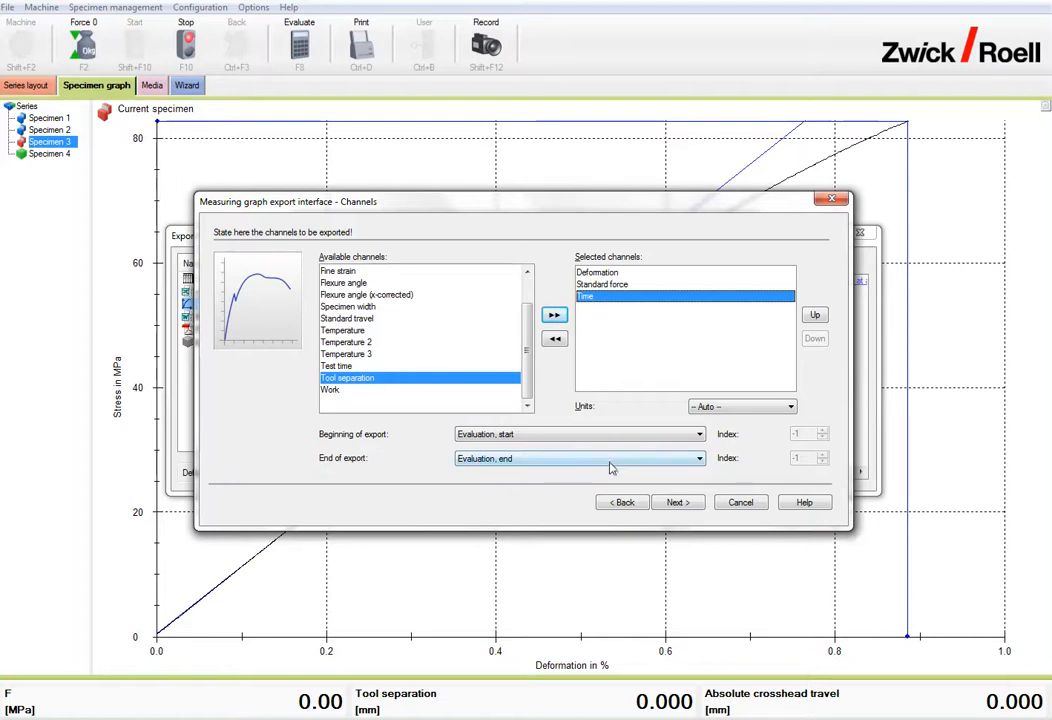
{"action": "left_click", "coordinate": [689, 507]}
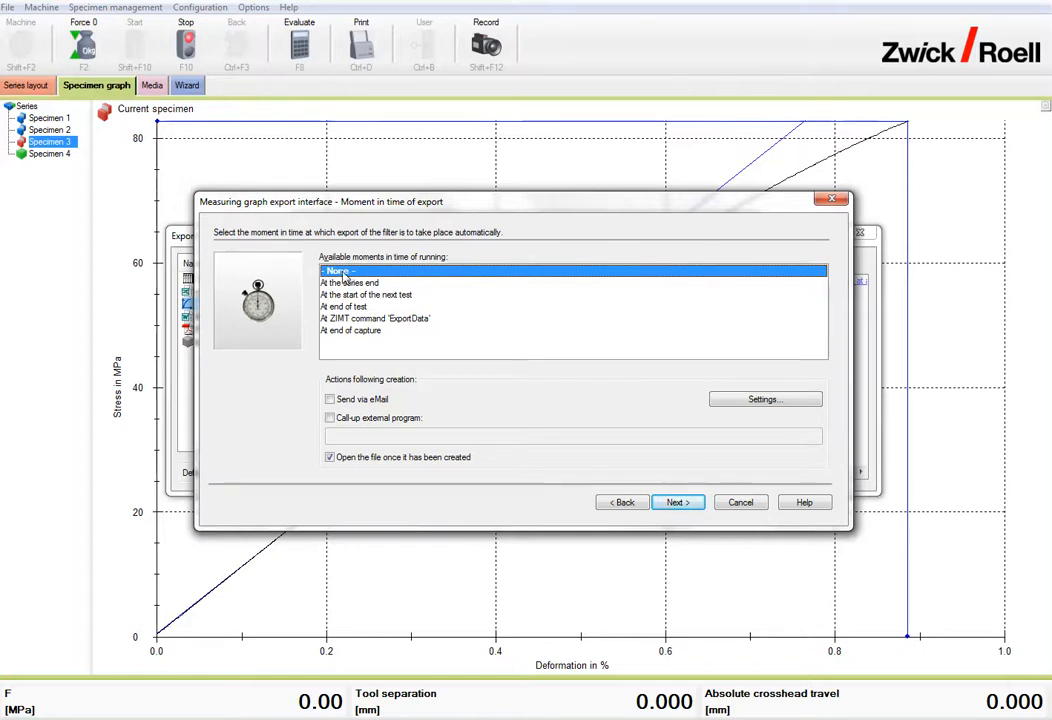
Accept None as the moment of automatic export, name the interface "Measuring graphs Export", and finish creating it
{"action": "left_click", "coordinate": [677, 503]}
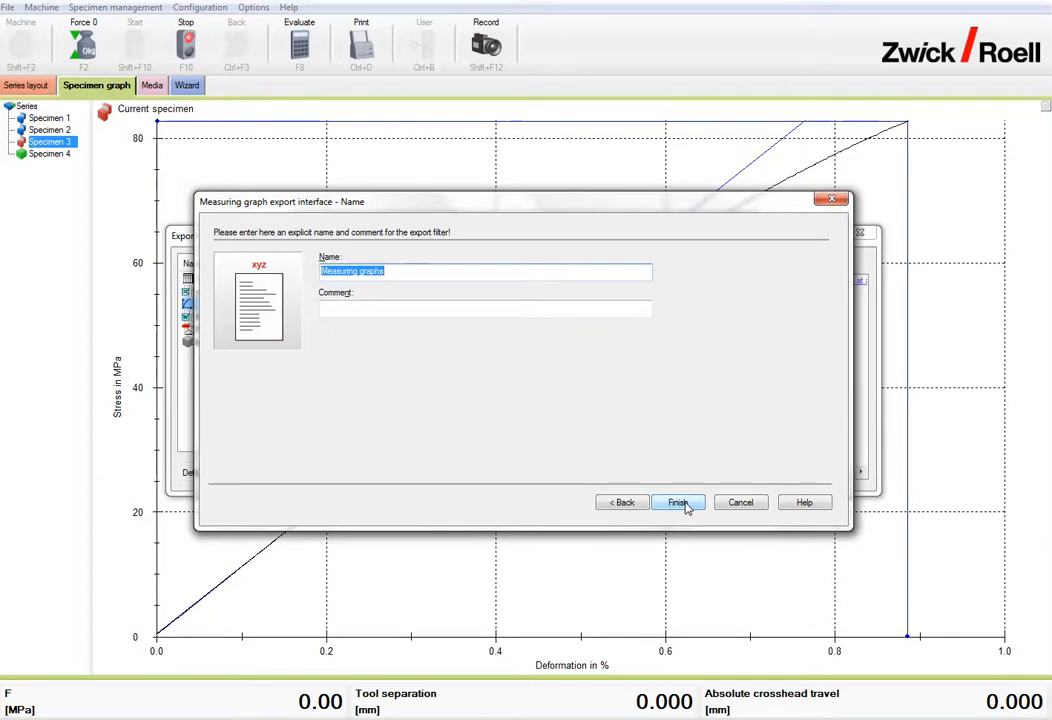
{"action": "left_click", "coordinate": [428, 270]}
{"action": "type", "text": "Export"}
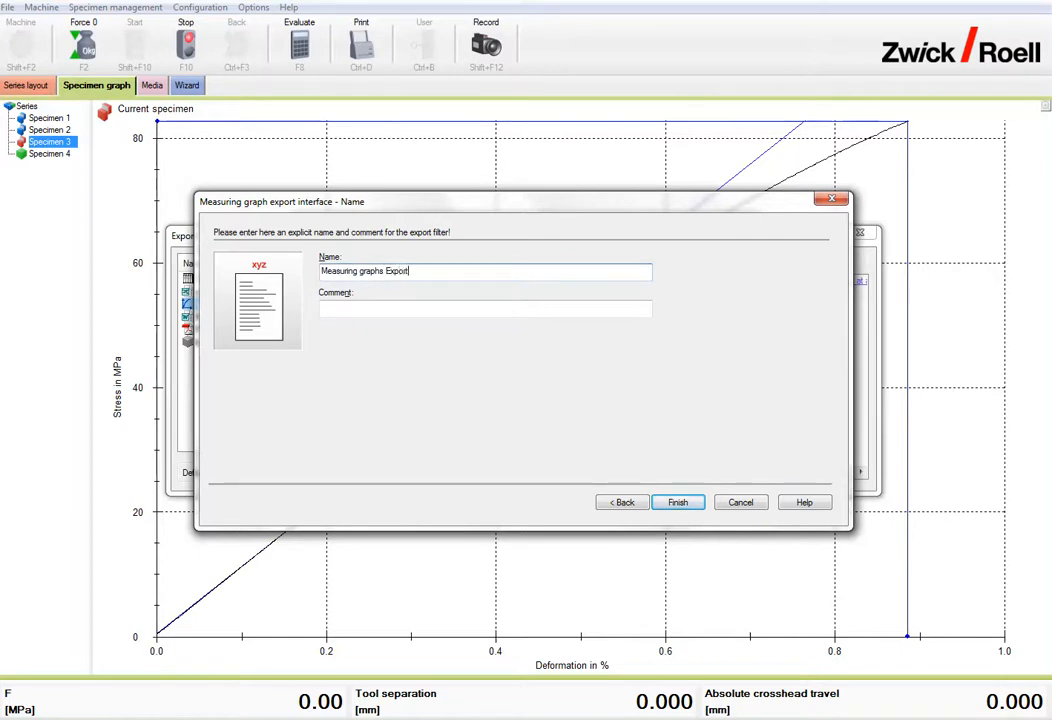
{"action": "left_click", "coordinate": [680, 503]}
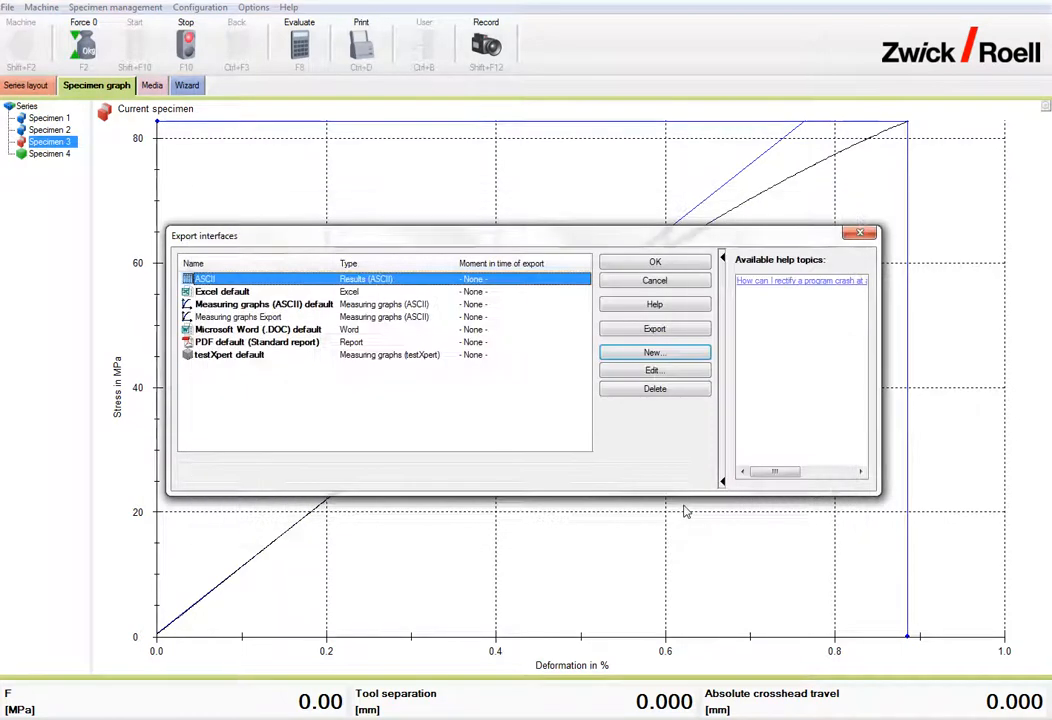
Export Specimen 3's measuring graph with the Measuring graphs Export interface
{"action": "left_click", "coordinate": [241, 317]}
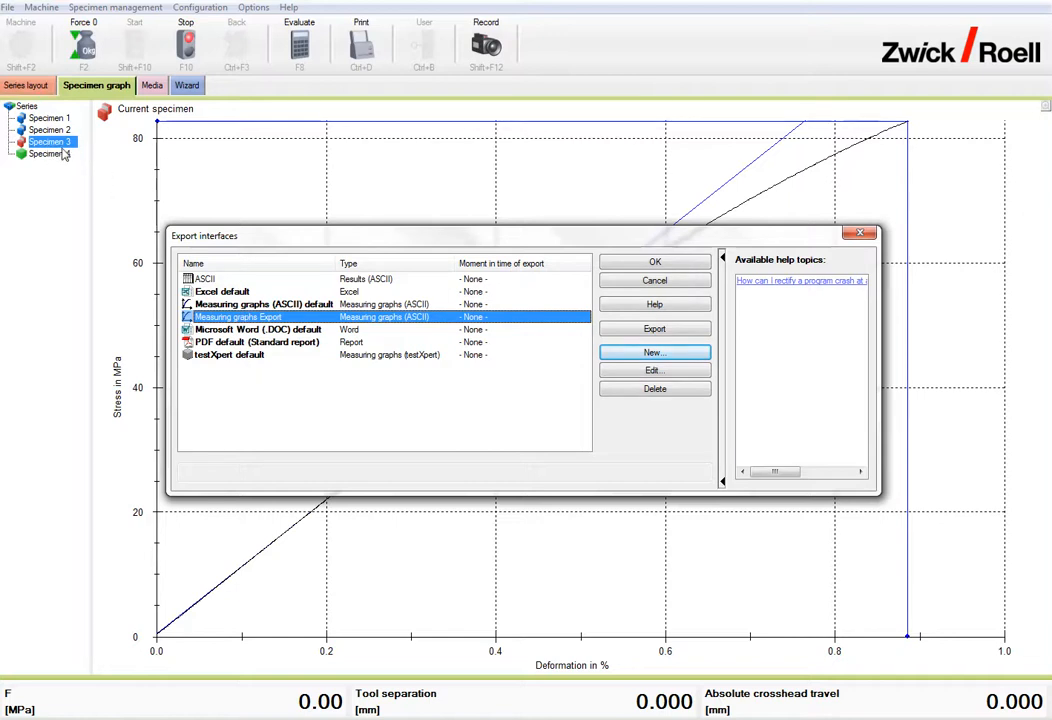
{"action": "left_click", "coordinate": [655, 330]}
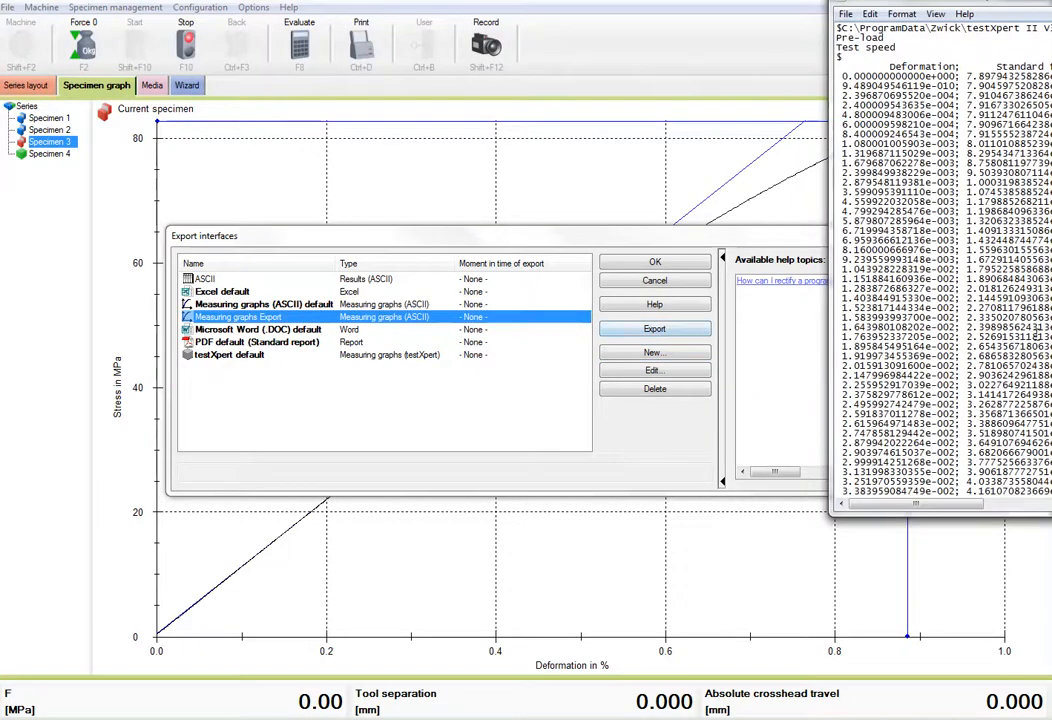
Widen the exported TRA file's Notepad window to examine all its data columns, and close the file and the export interfaces dialog
{"action": "left_click_drag", "start_coordinate": [955, 8], "coordinate": [455, 52]}
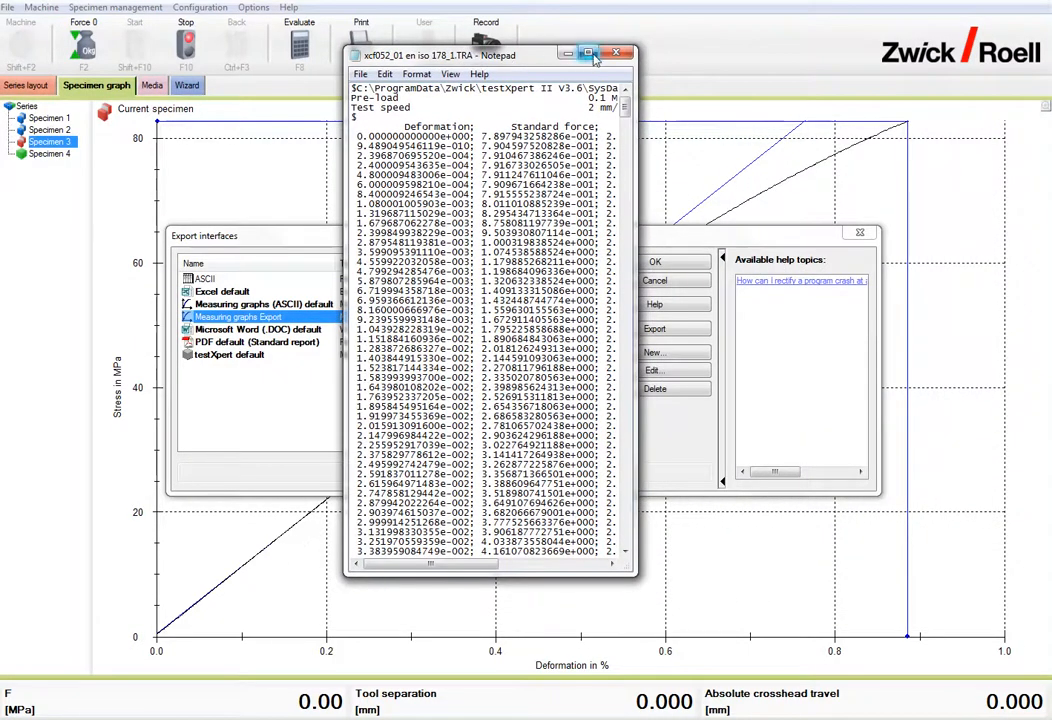
{"action": "left_click_drag", "start_coordinate": [590, 58], "coordinate": [297, 15]}
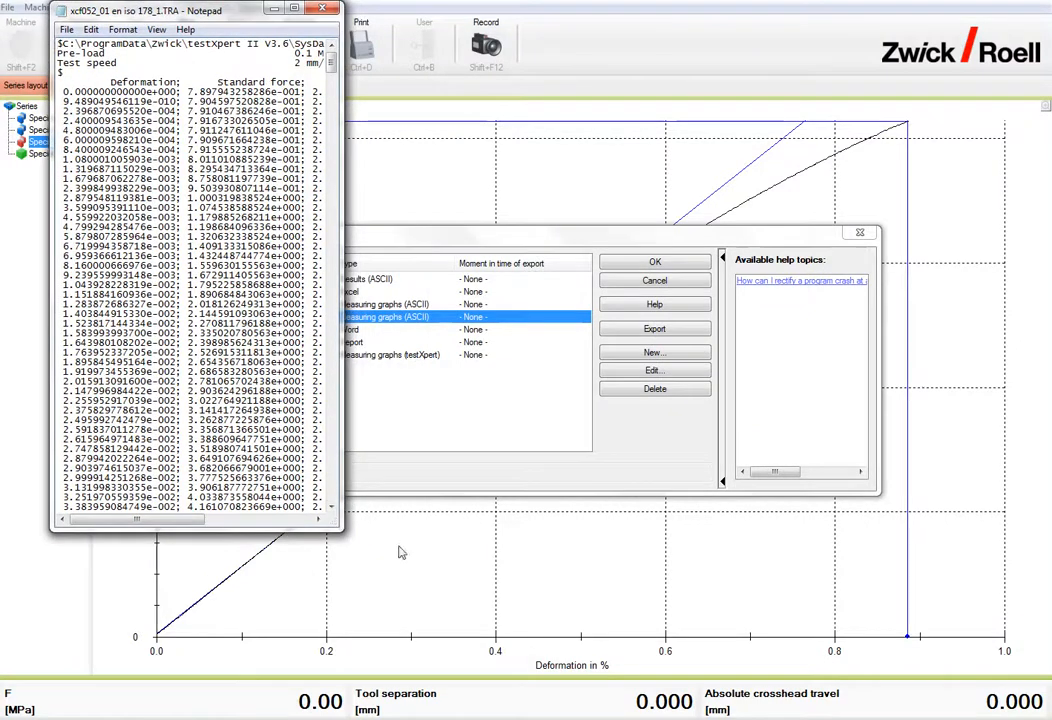
{"action": "left_click_drag", "start_coordinate": [345, 522], "coordinate": [497, 620]}
{"action": "mouse_move", "coordinate": [484, 58]}
{"action": "left_mouse_down"}
{"action": "mouse_move", "coordinate": [502, 302]}
{"action": "mouse_move", "coordinate": [484, 364]}
{"action": "mouse_move", "coordinate": [500, 432]}
{"action": "mouse_move", "coordinate": [494, 530]}
{"action": "mouse_move", "coordinate": [486, 75]}
{"action": "left_mouse_up"}
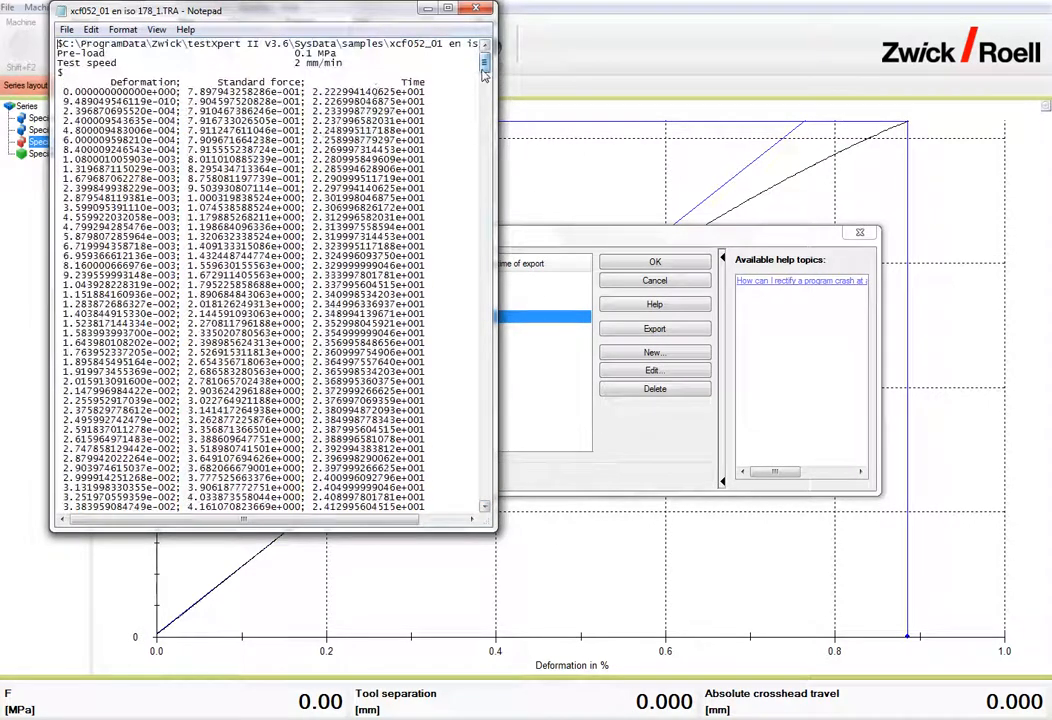
{"action": "left_click", "coordinate": [475, 8]}
{"action": "left_click", "coordinate": [680, 264]}
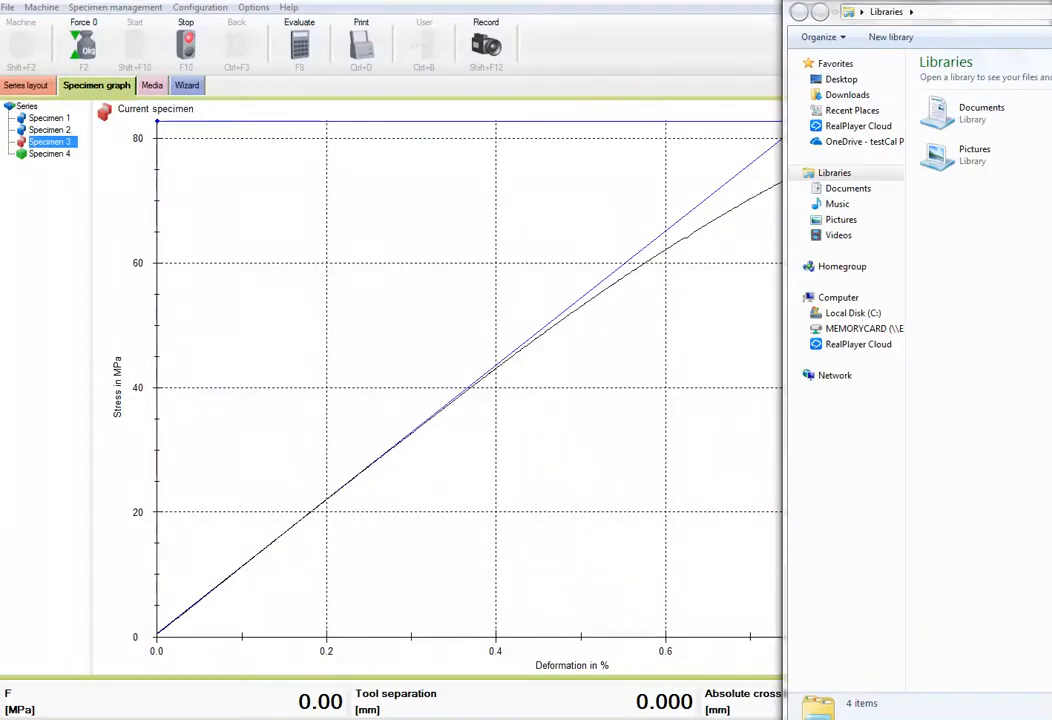
Switch to Windows Explorer and reposition and shrink its Libraries window so it fits fully on screen
{"action": "left_click_drag", "start_coordinate": [1050, 2], "coordinate": [698, 24]}
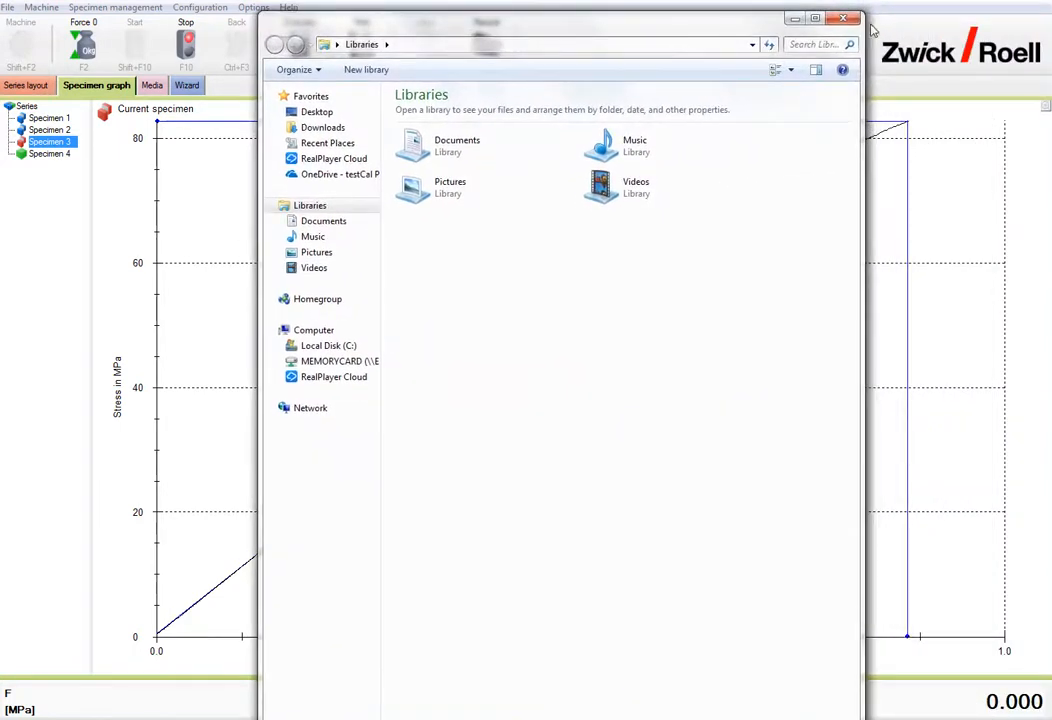
{"action": "left_click_drag", "start_coordinate": [864, 714], "coordinate": [771, 712]}
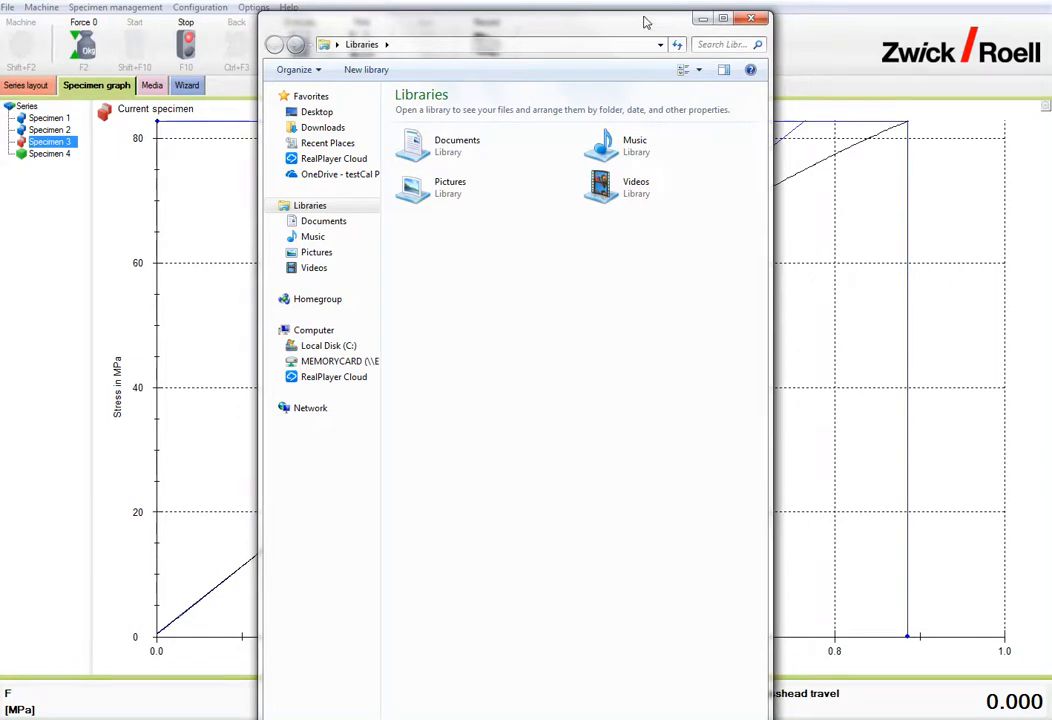
{"action": "left_click_drag", "start_coordinate": [645, 28], "coordinate": [651, 0]}
{"action": "left_click_drag", "start_coordinate": [735, 716], "coordinate": [733, 531]}
{"action": "left_click_drag", "start_coordinate": [608, 3], "coordinate": [577, 104]}
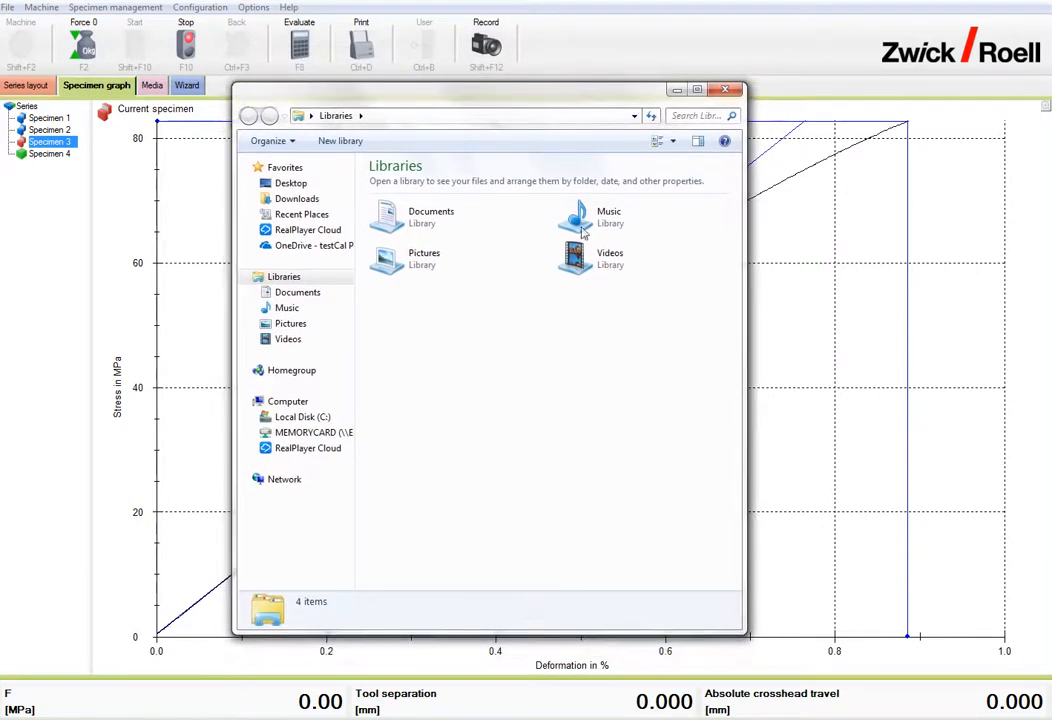
Browse to the folder C:\ProgramData\Zwick\testXpert II V3.6\data\Export
{"action": "left_click", "coordinate": [300, 416]}
{"action": "double_click", "coordinate": [410, 402]}
{"action": "left_click", "coordinate": [400, 340]}
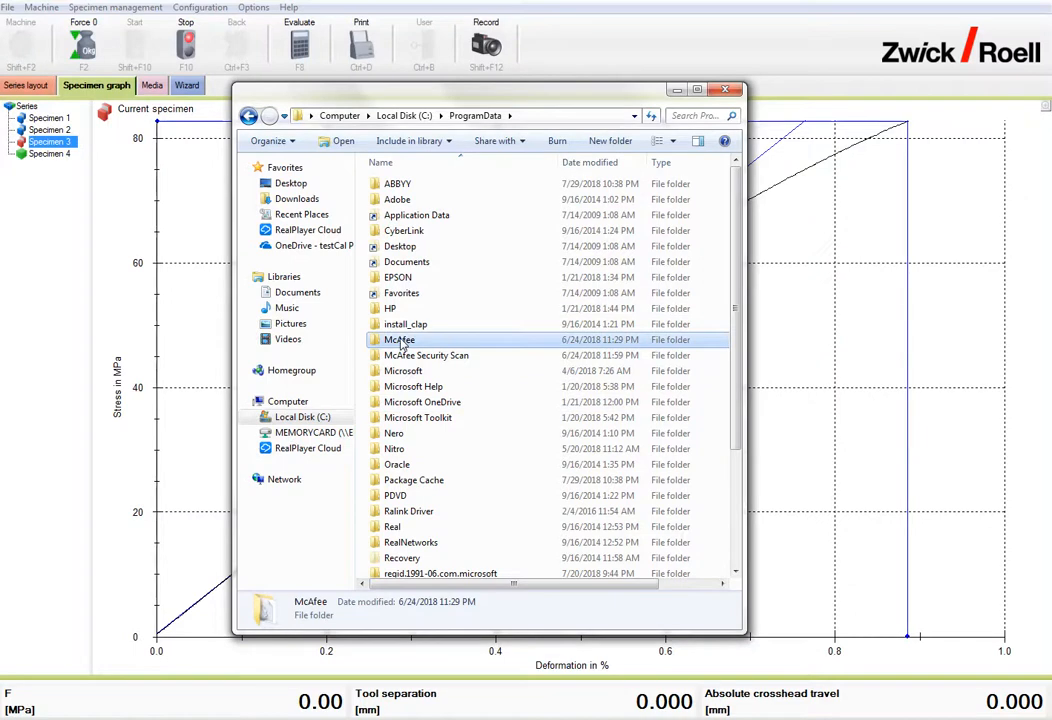
{"action": "key", "text": "z"}
{"action": "double_click", "coordinate": [421, 573]}
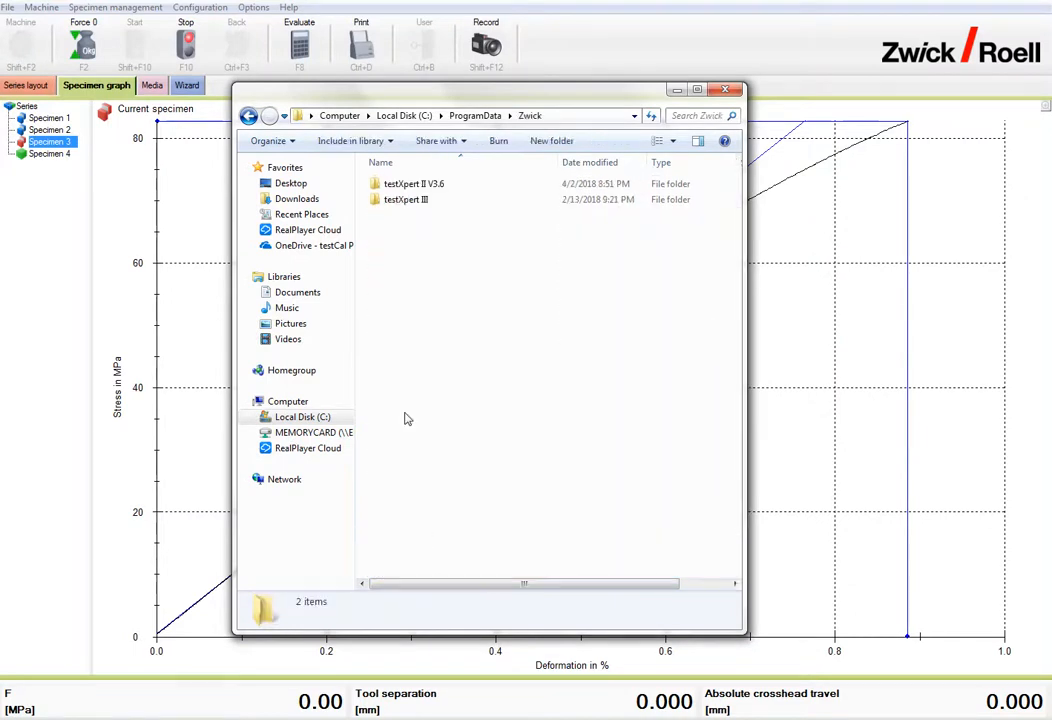
{"action": "double_click", "coordinate": [437, 184]}
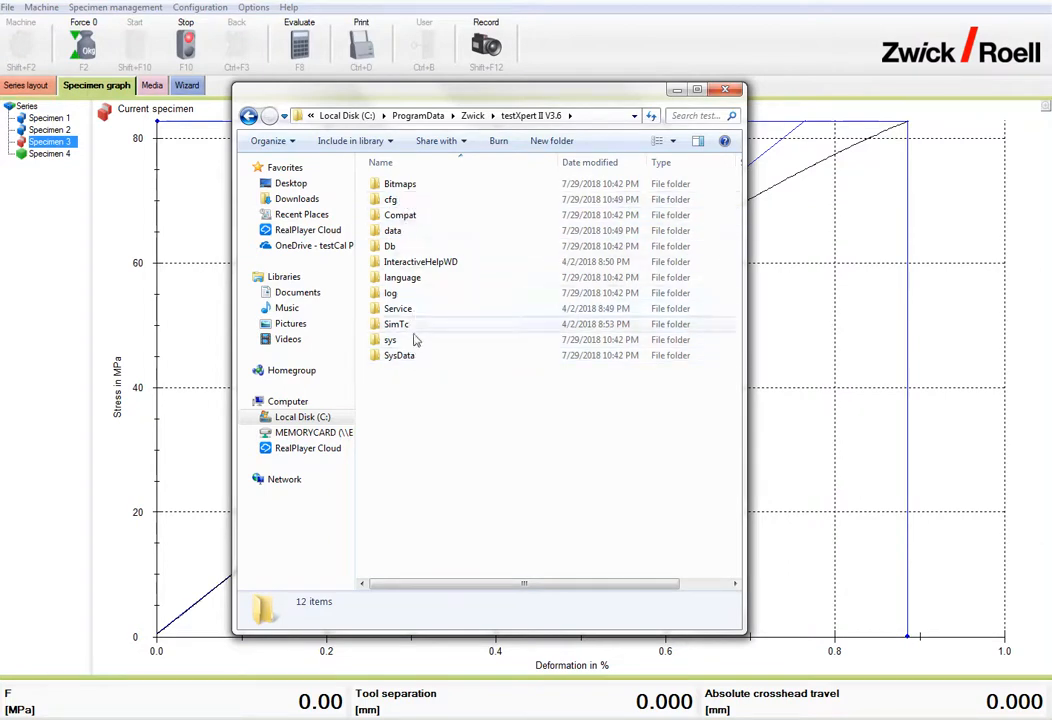
{"action": "double_click", "coordinate": [394, 230]}
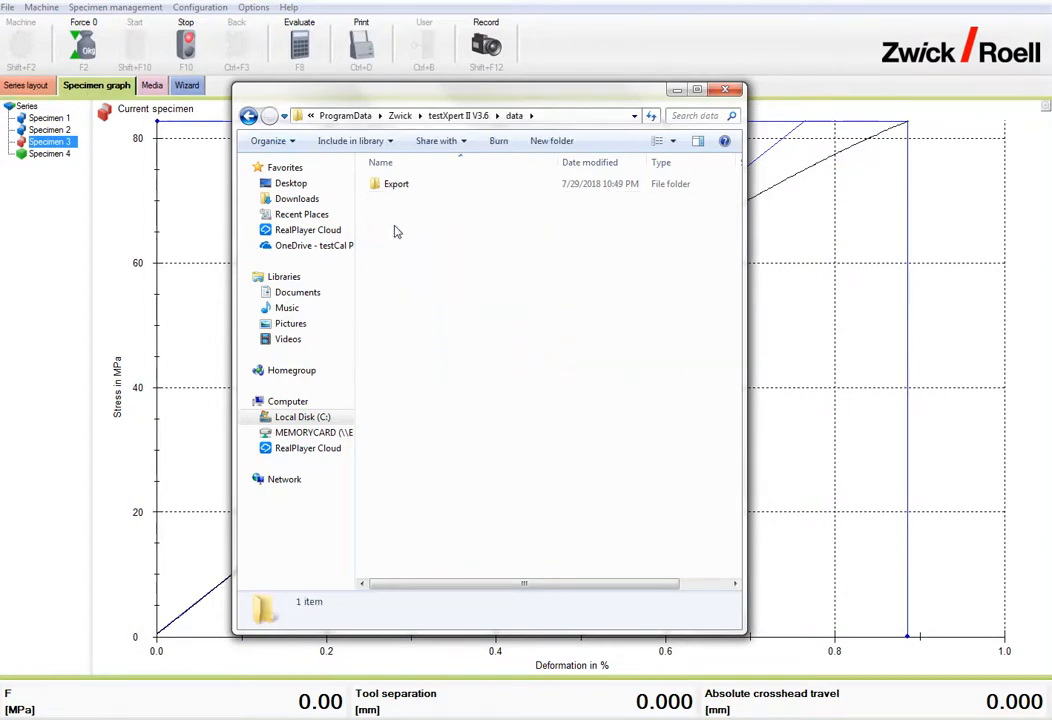
{"action": "double_click", "coordinate": [405, 190]}
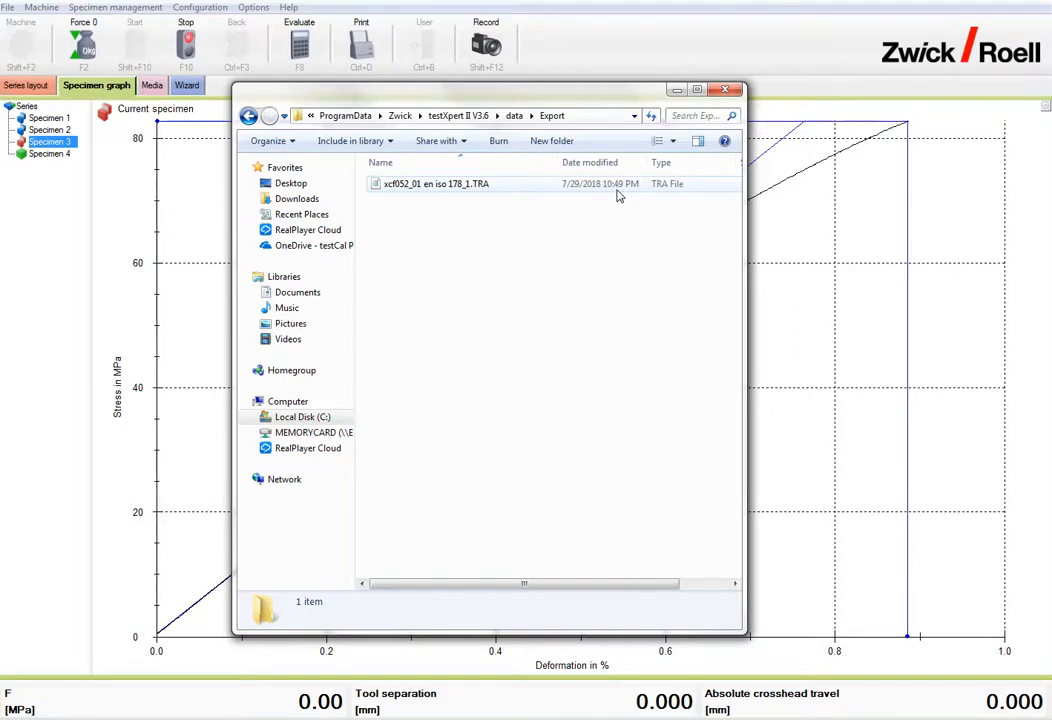
Open xcf052_01 en iso 178_1.TRA to check its contents, and close both the file and the Explorer window
{"action": "double_click", "coordinate": [538, 187]}
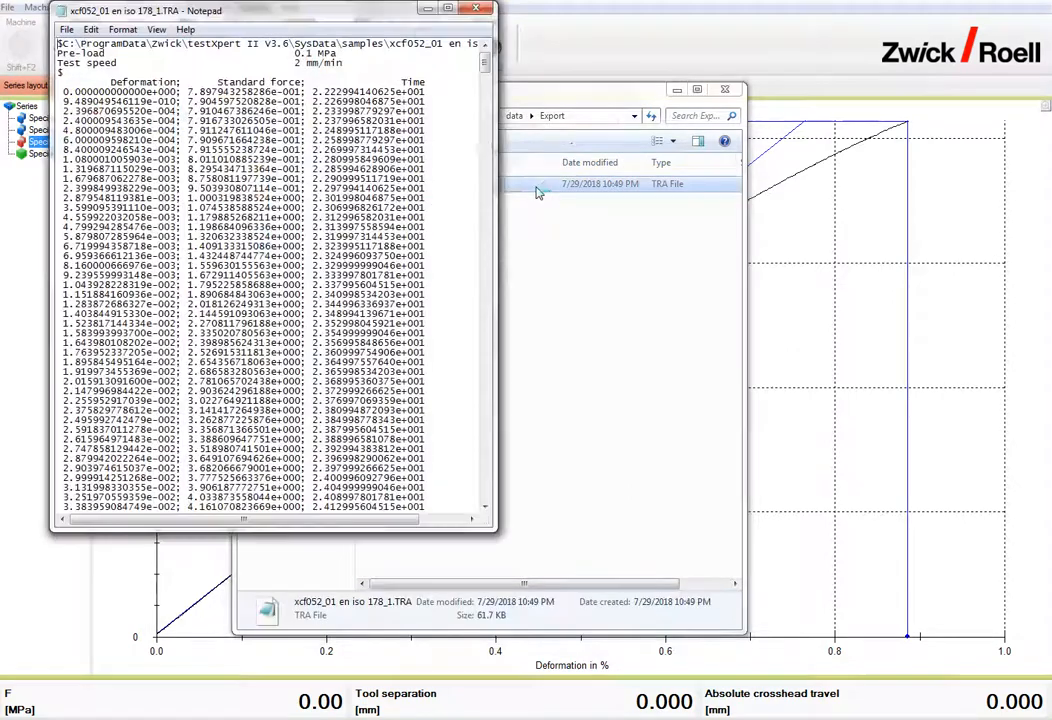
{"action": "left_click", "coordinate": [476, 9]}
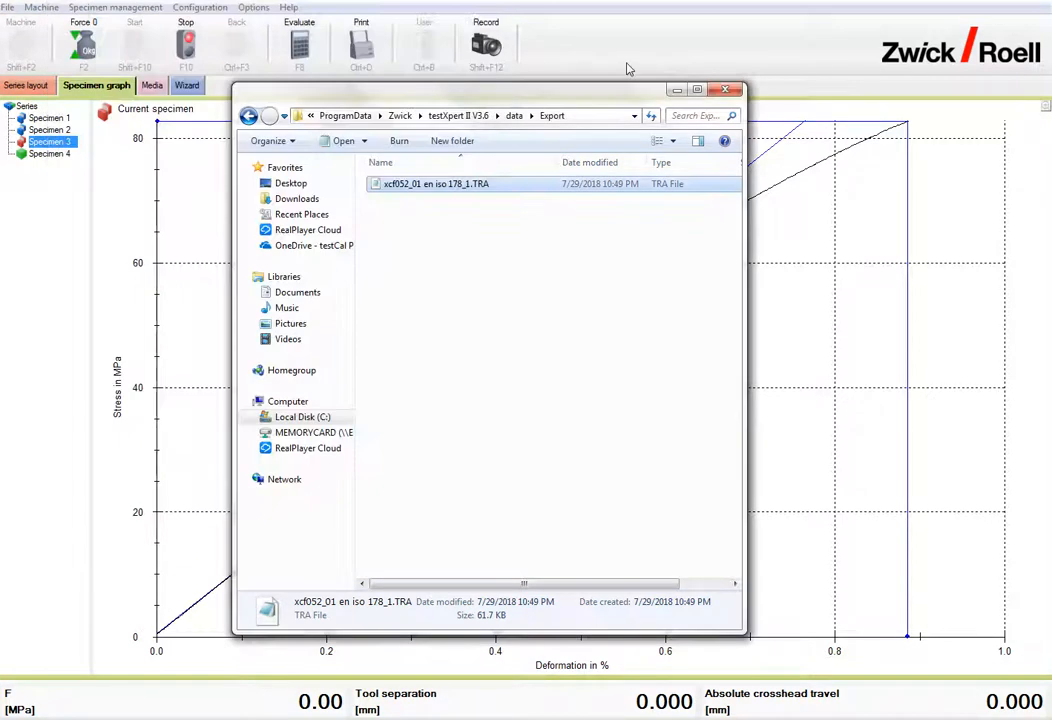
{"action": "left_click", "coordinate": [726, 91]}
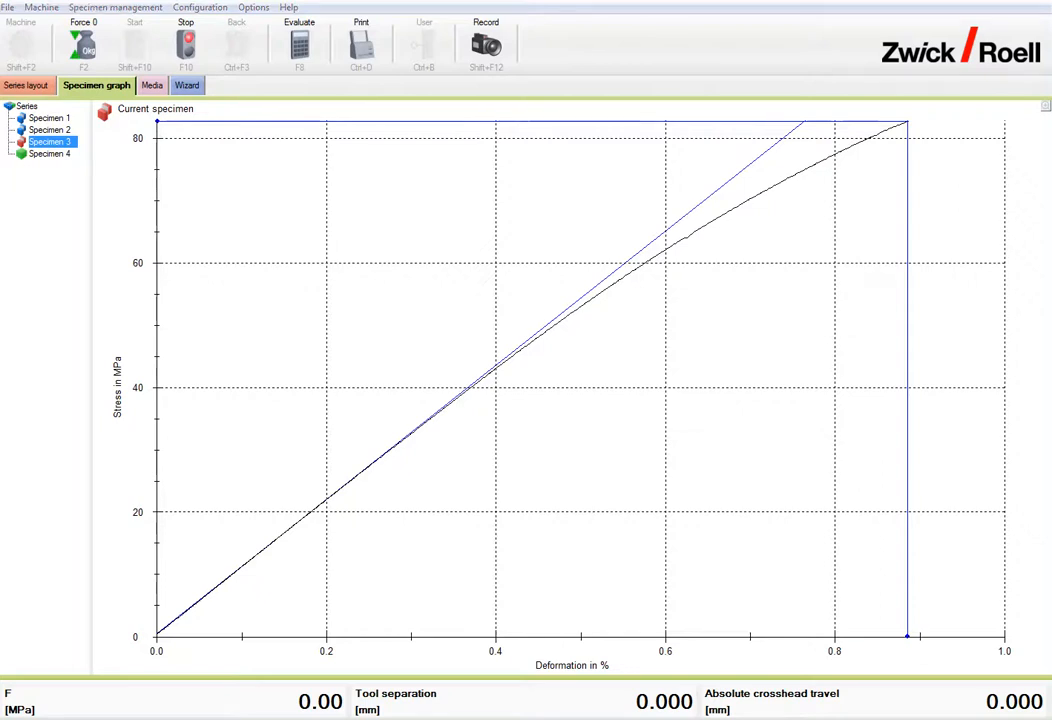
{"action": "mouse_move", "coordinate": [768, 0]}
{"action": "left_mouse_down"}
{"action": "mouse_move", "coordinate": [762, 268]}
{"action": "mouse_move", "coordinate": [760, 5]}
{"action": "left_mouse_up"}
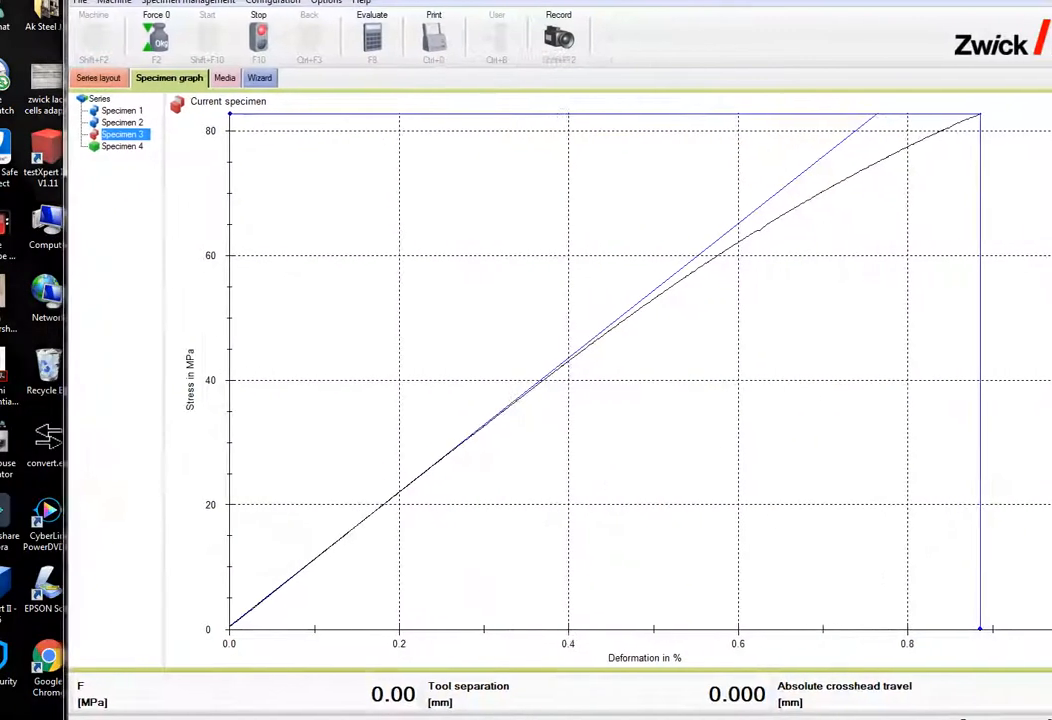